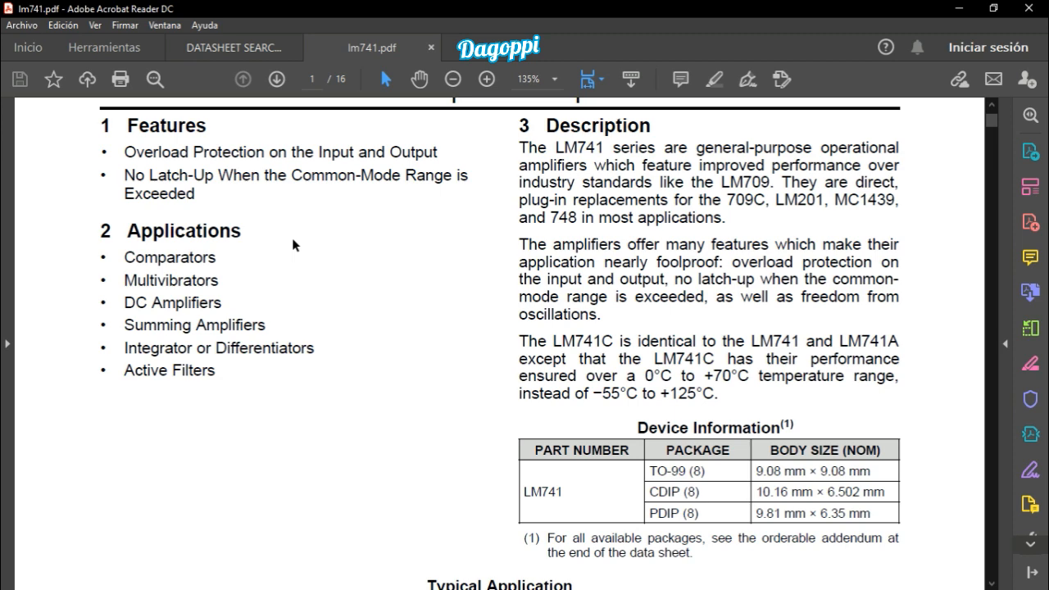
- Review the LM741 datasheet's applications, device information and typical application circuit, then close the datasheet reader
scroll(292, 237, down, 10)
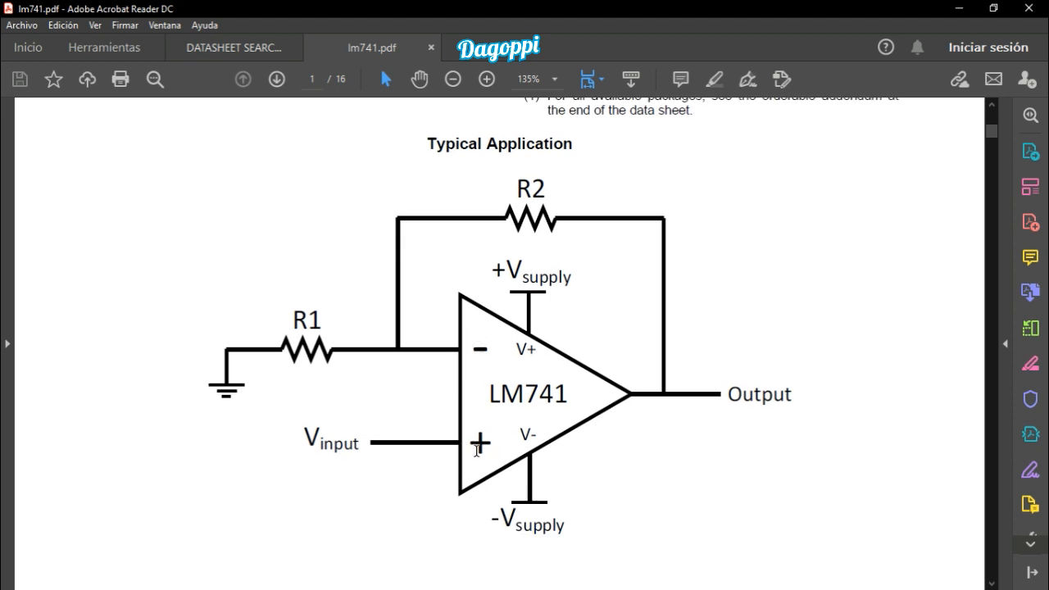
scroll(649, 409, up, 10)
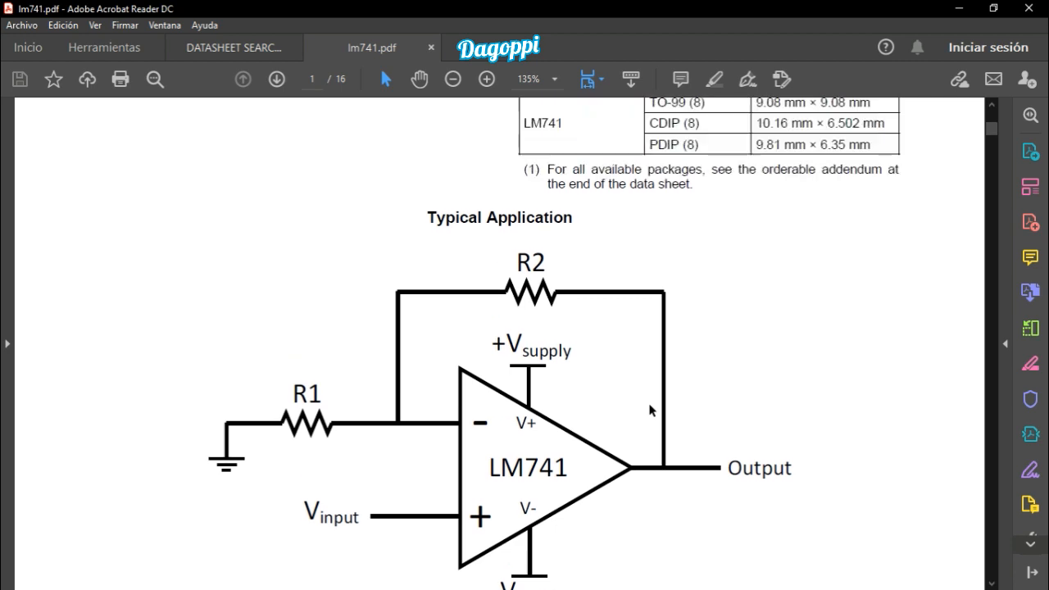
scroll(649, 404, down, 1)
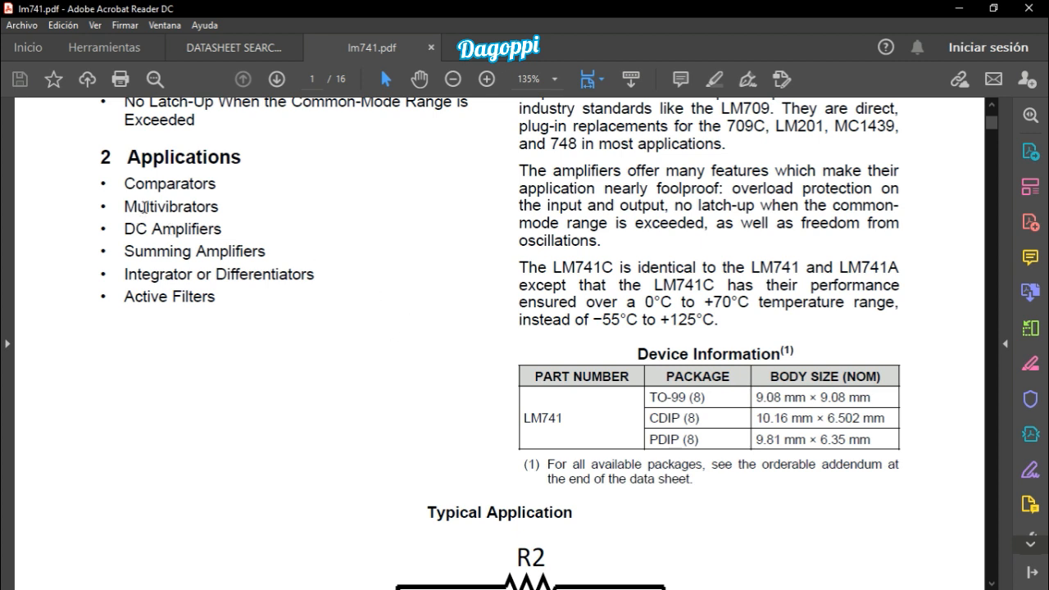
scroll(410, 304, down, 1)
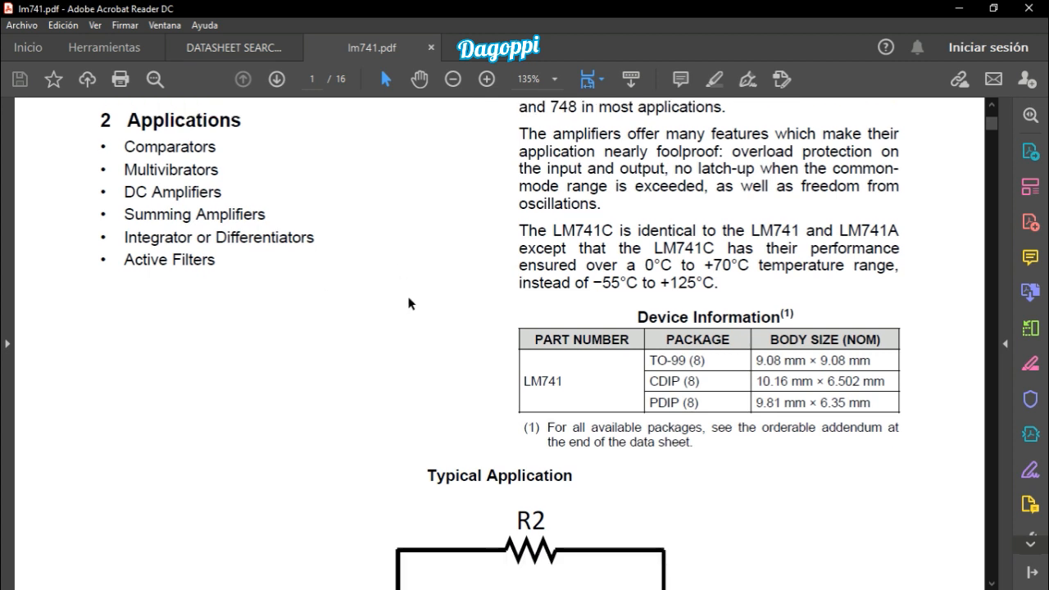
scroll(410, 303, down, 9)
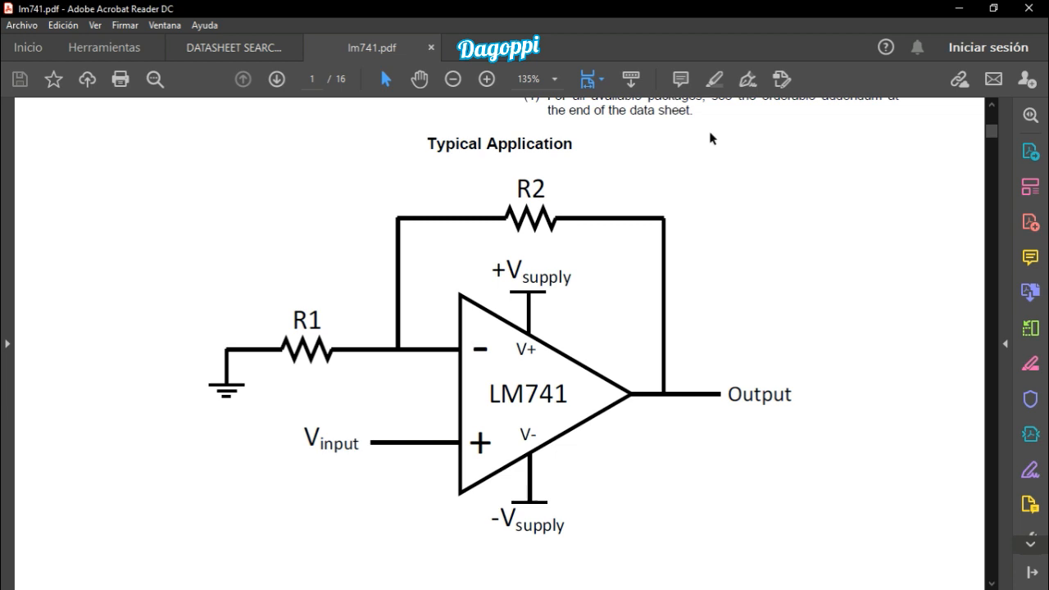
click(1030, 9)
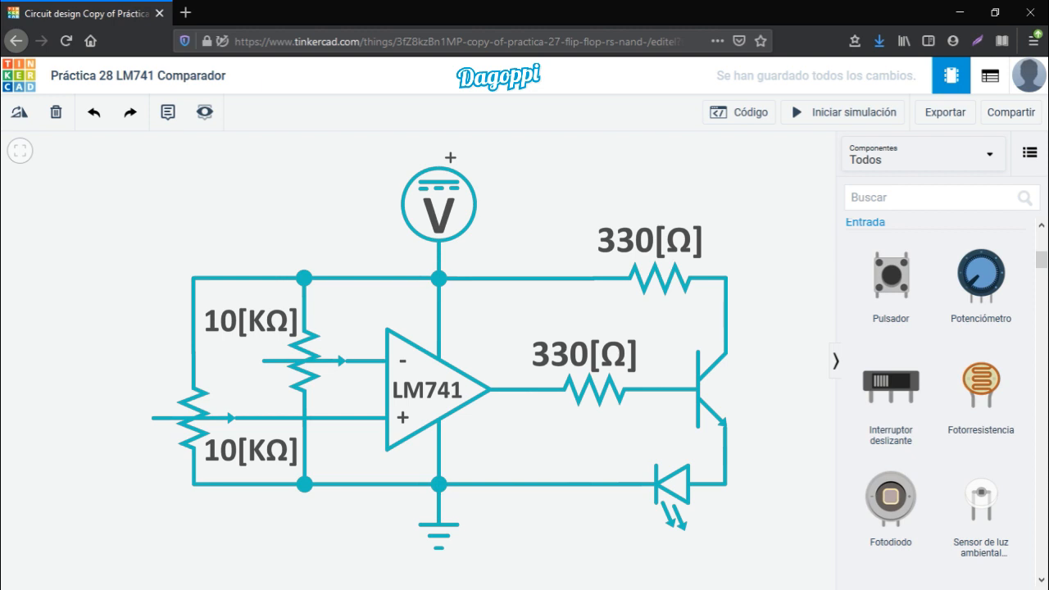
- Fit the whole comparator circuit in view and locate the 741 operational amplifier in the component library
click(19, 150)
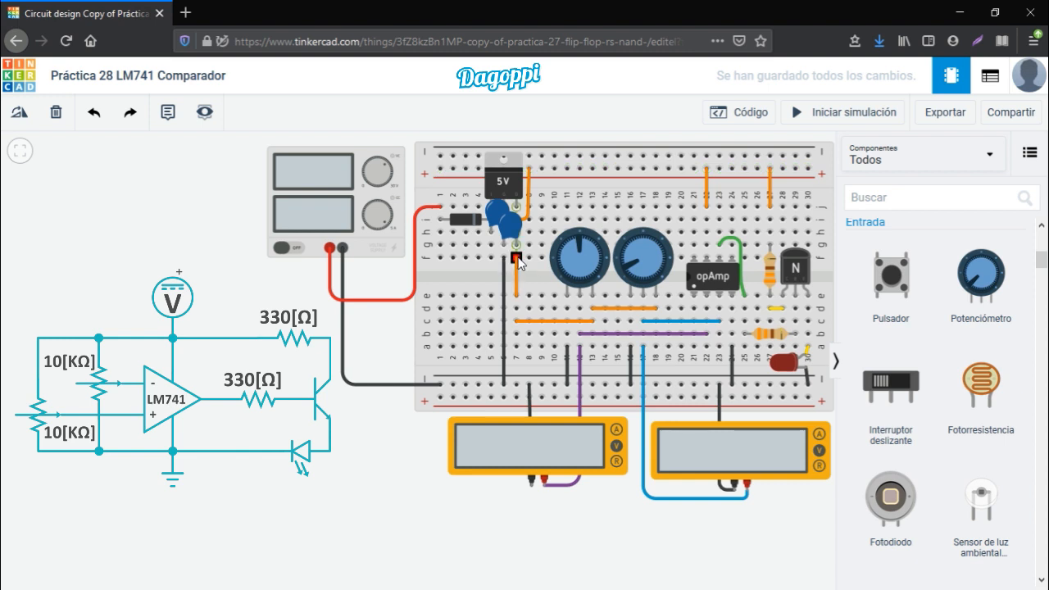
click(534, 324)
drag(1043, 264, 1042, 461)
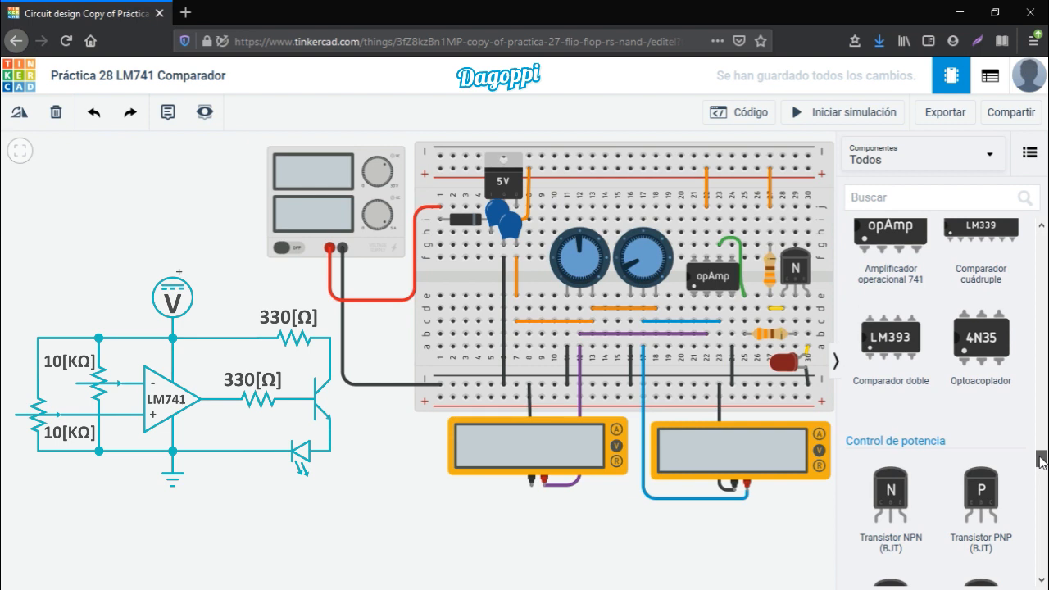
click(1043, 226)
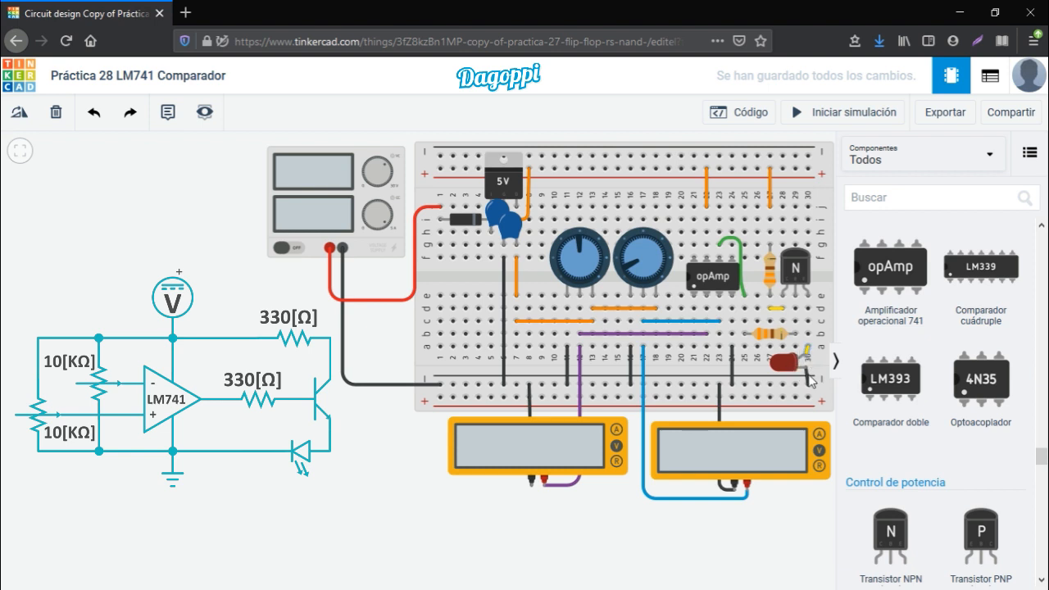
- Inspect the resistance settings of both potentiometers on the breadboard
click(590, 273)
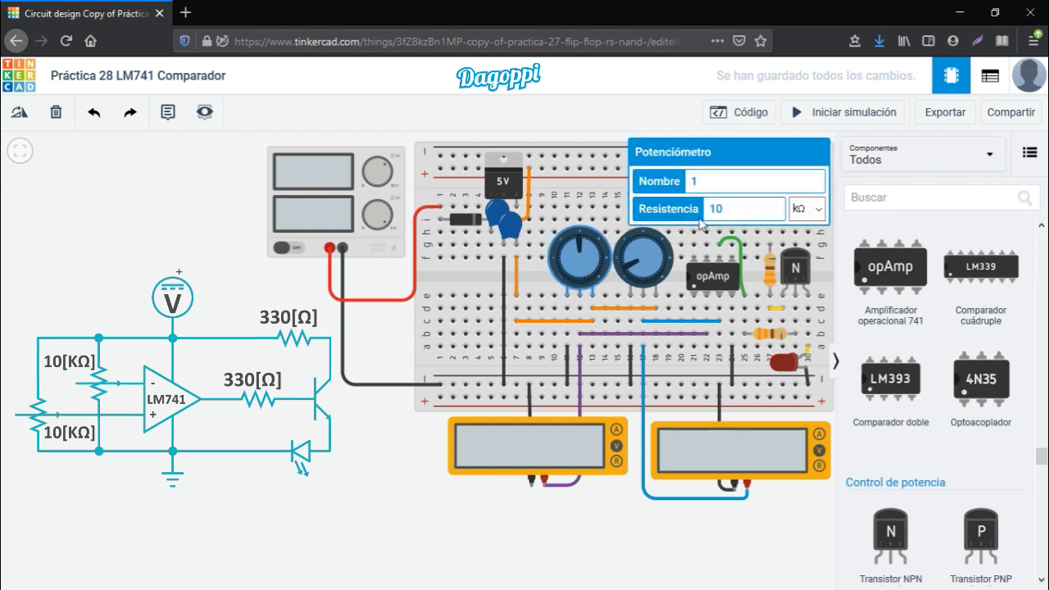
click(654, 260)
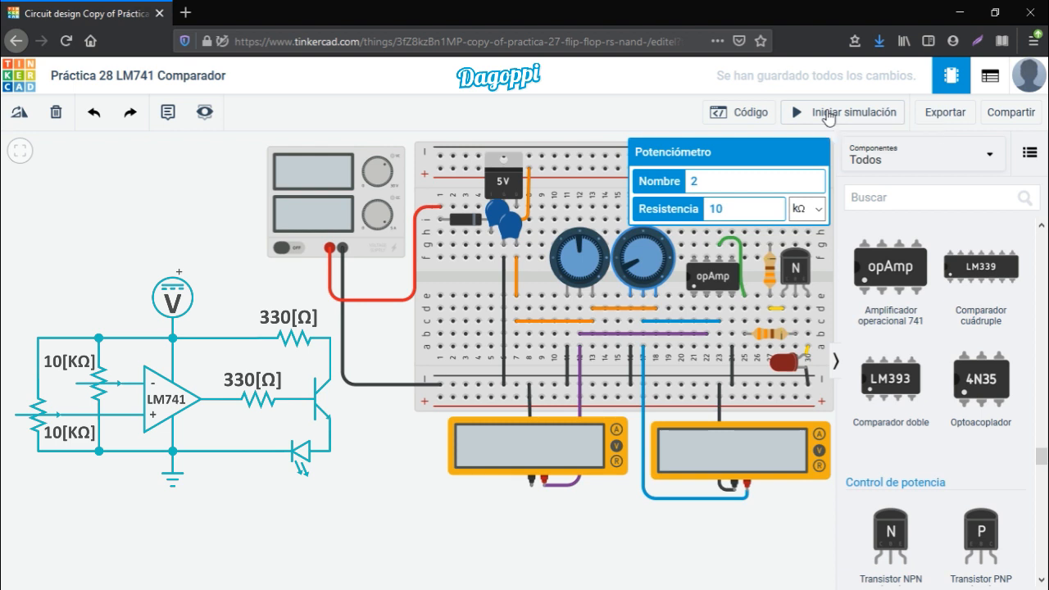
click(830, 118)
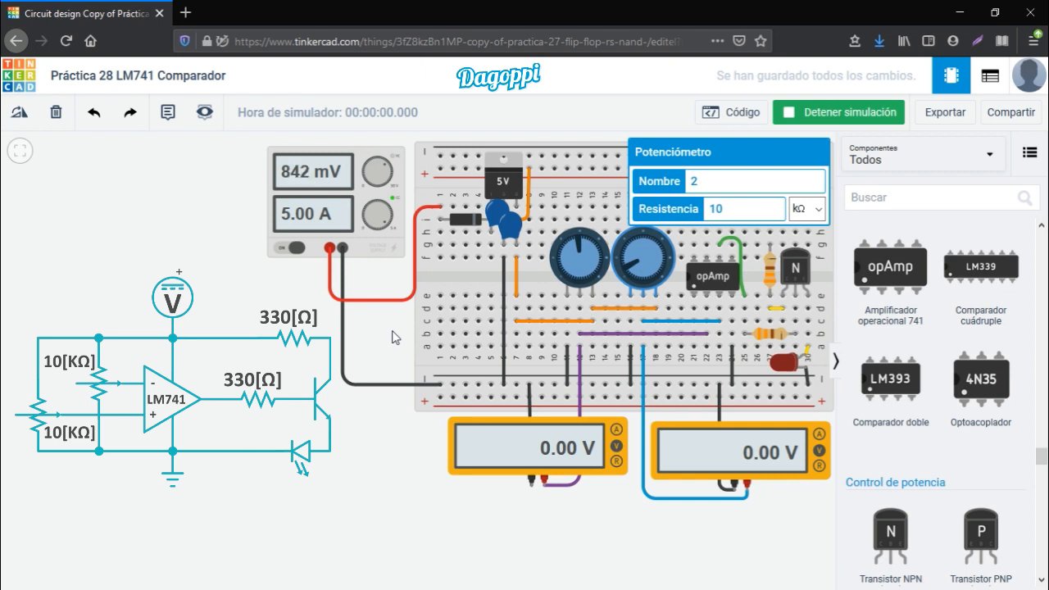
click(812, 117)
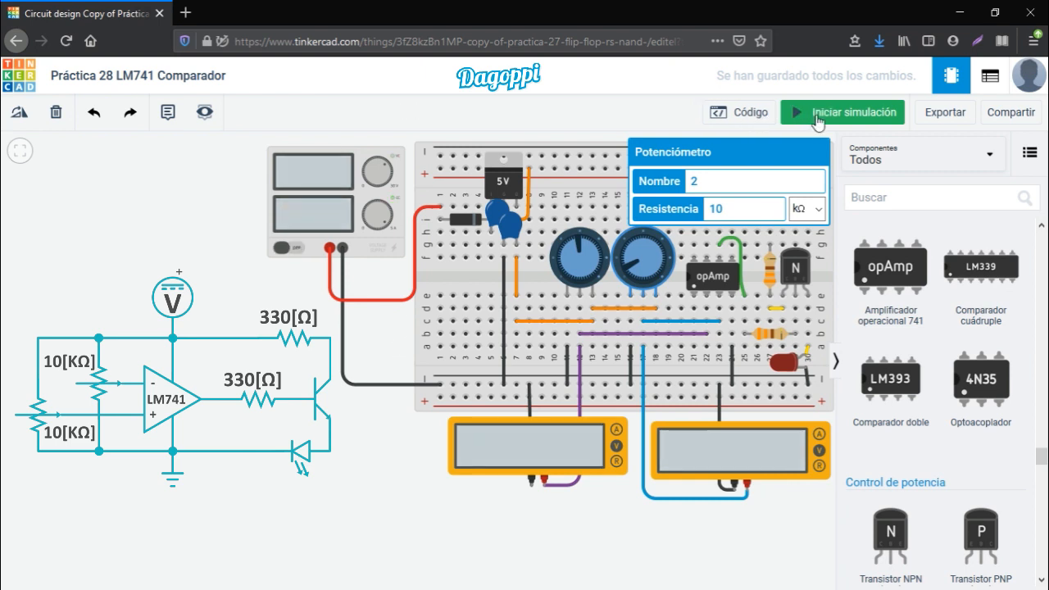
click(382, 341)
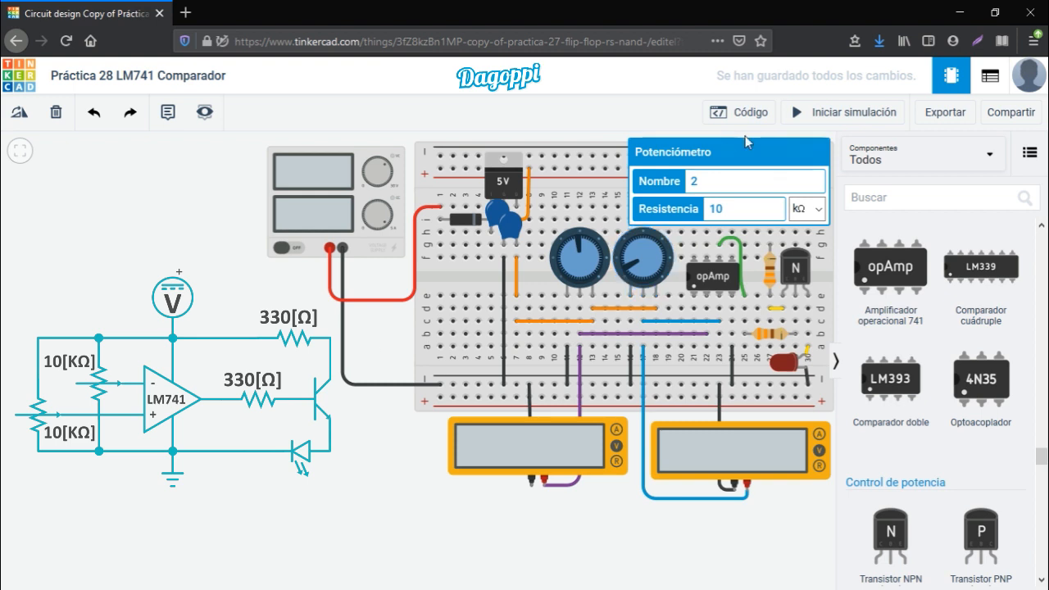
- Simulate the circuit, turning potentiometer 2 to about 2.50 V, 4.61 V and 2.30 V on its multimeter, then stop the simulation
click(832, 118)
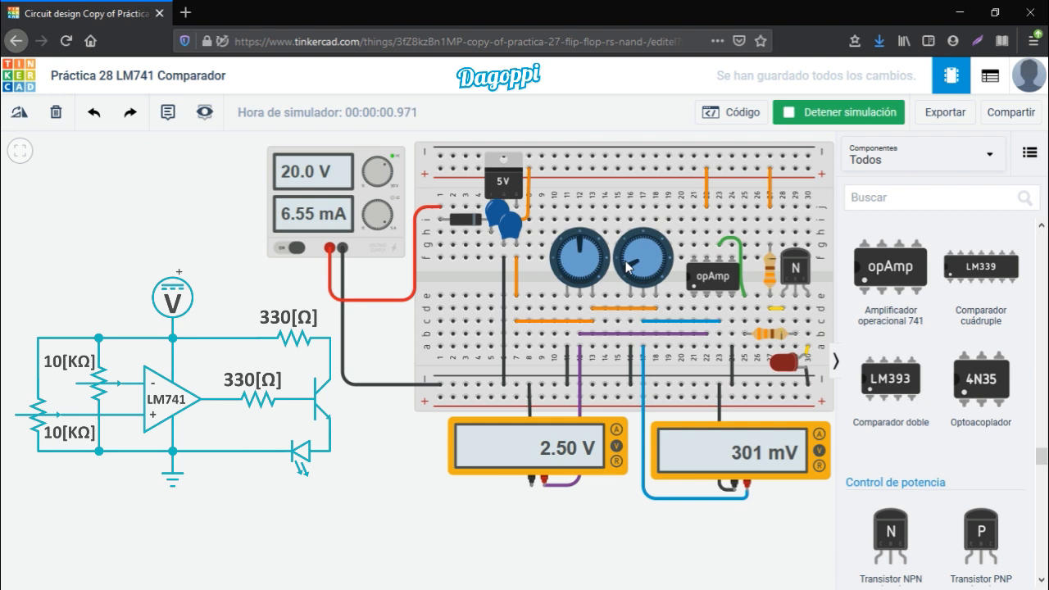
drag(627, 262, 642, 242)
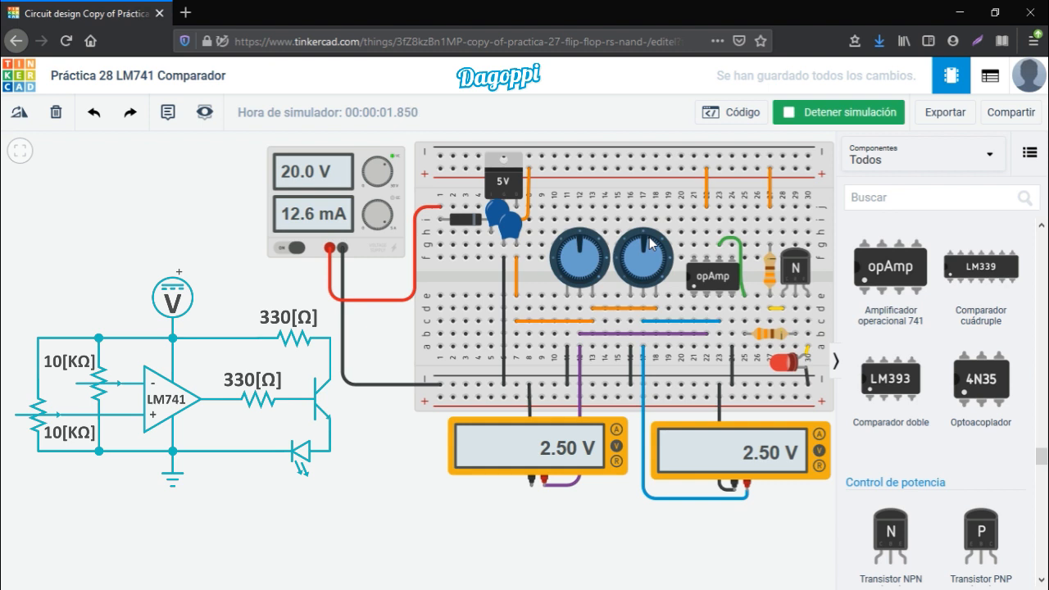
drag(652, 243, 662, 276)
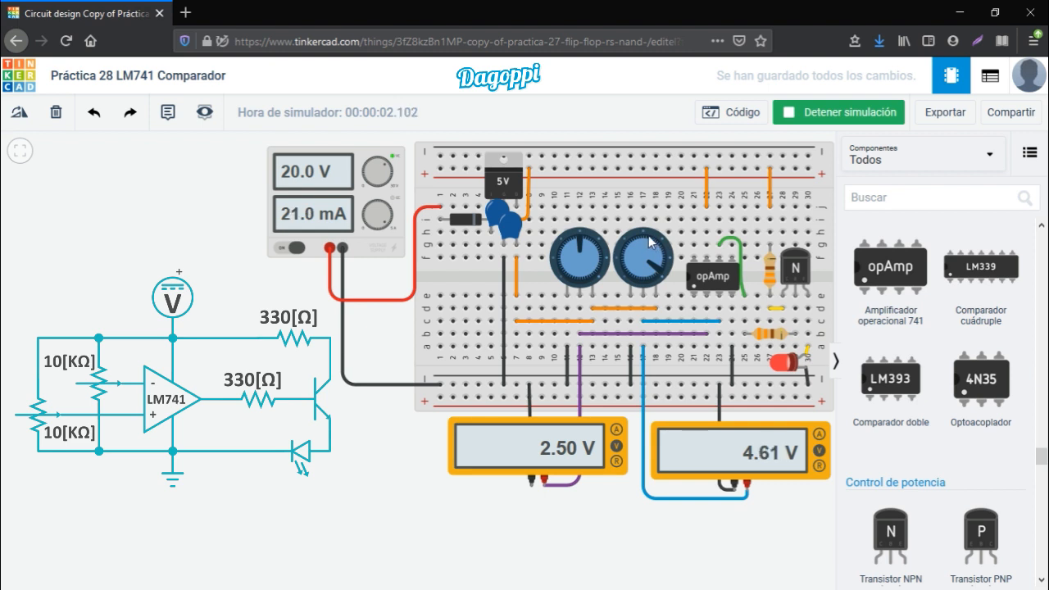
click(645, 244)
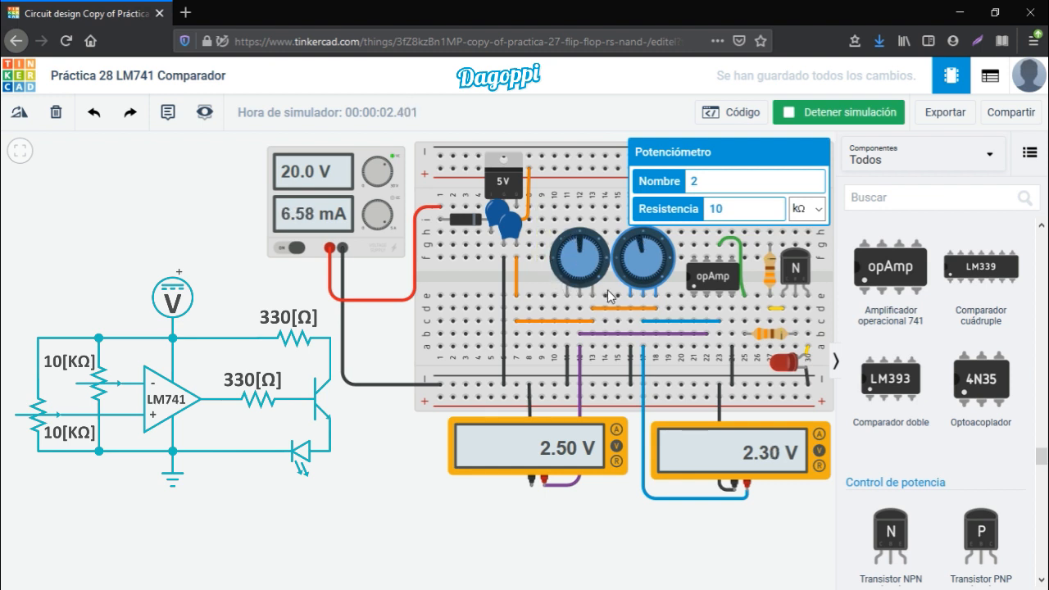
click(806, 119)
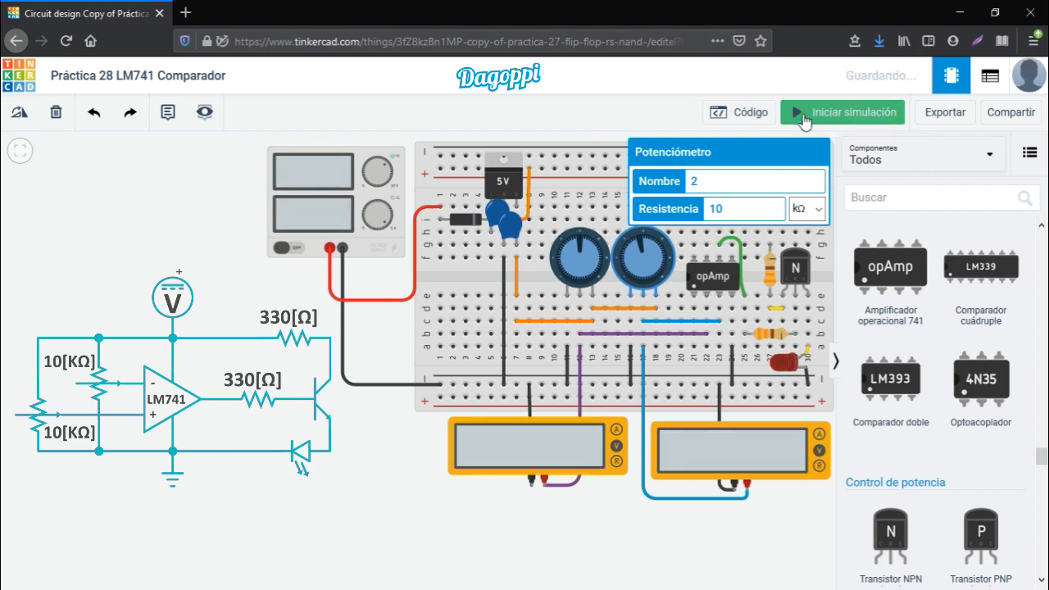
click(595, 188)
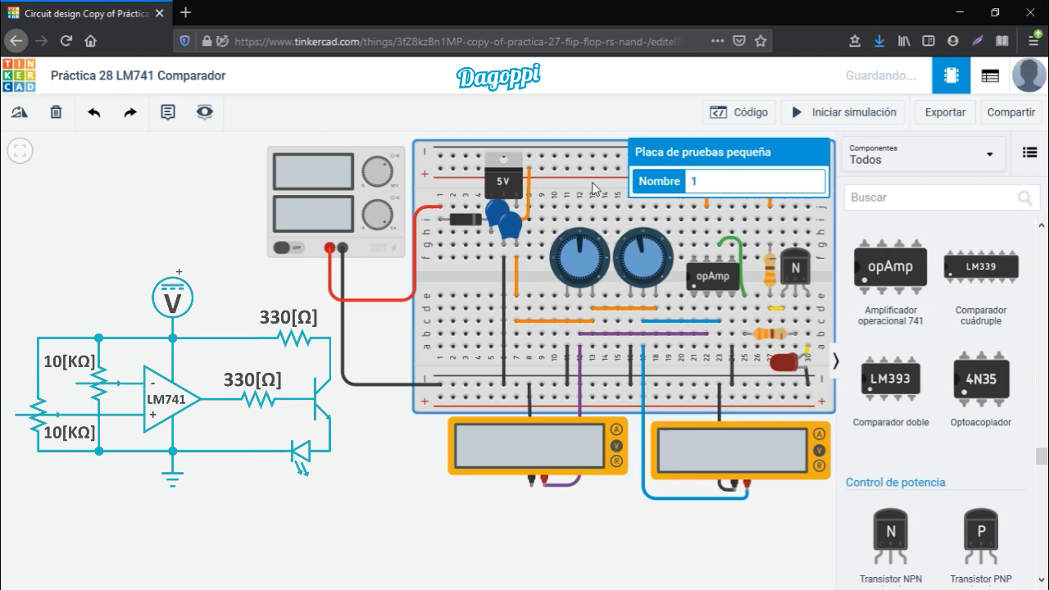
click(301, 420)
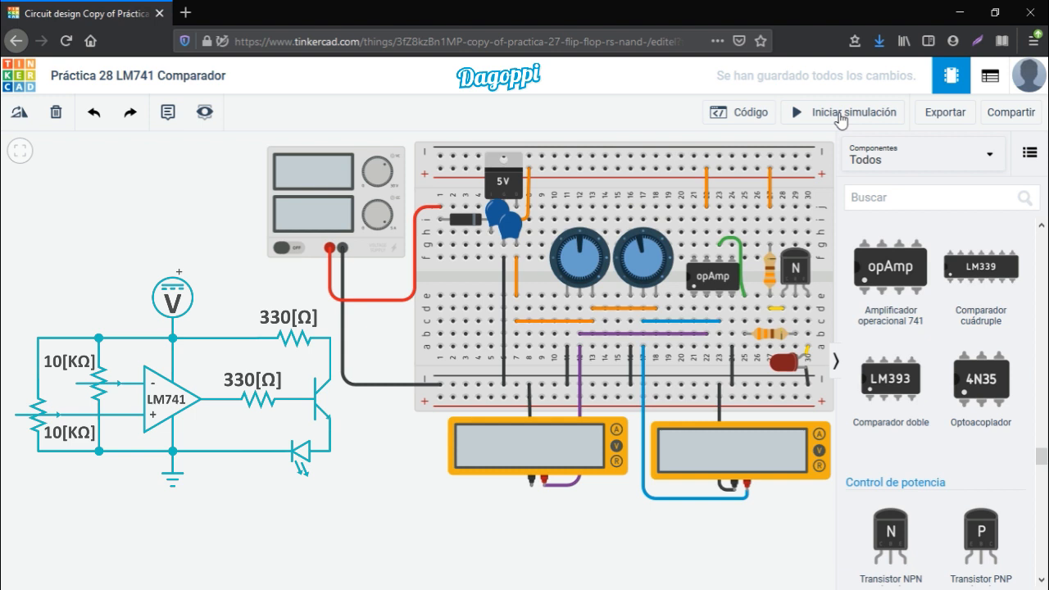
- Restart the simulation and turn potentiometer 1 down until its multimeter reads about 1.10 V
click(840, 119)
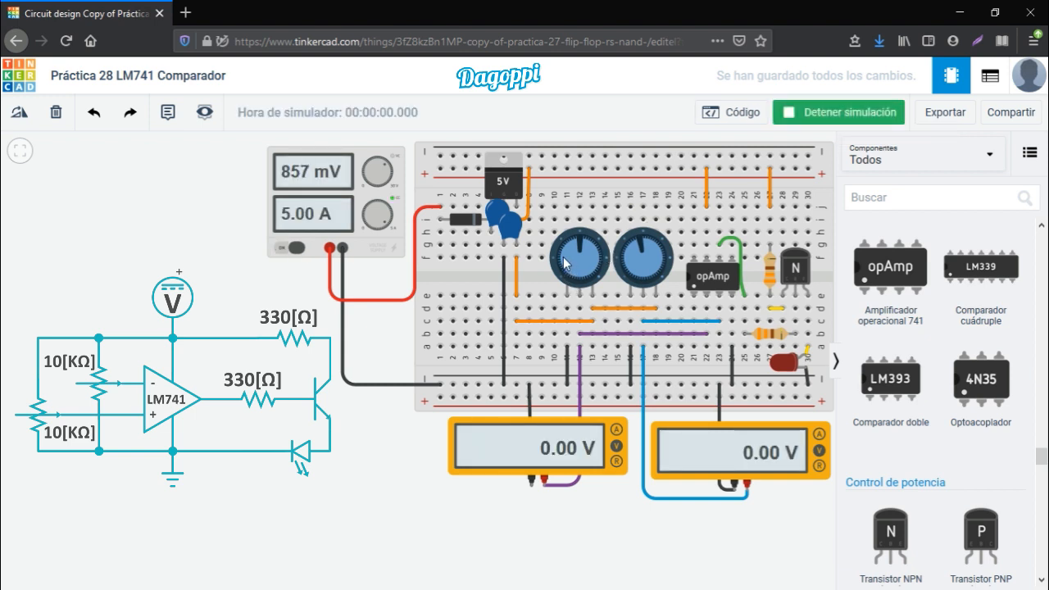
click(564, 263)
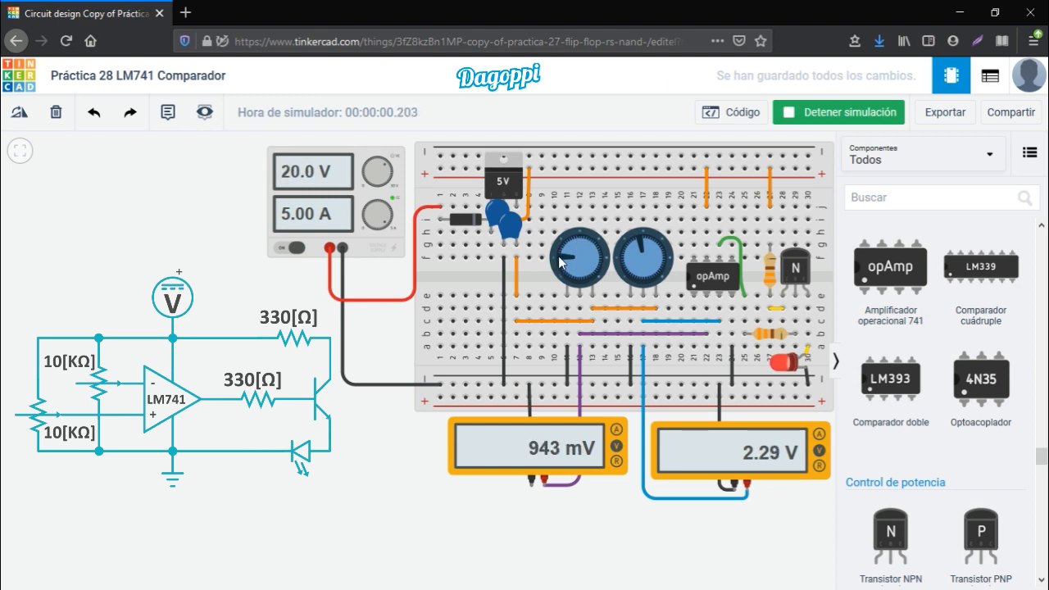
click(560, 261)
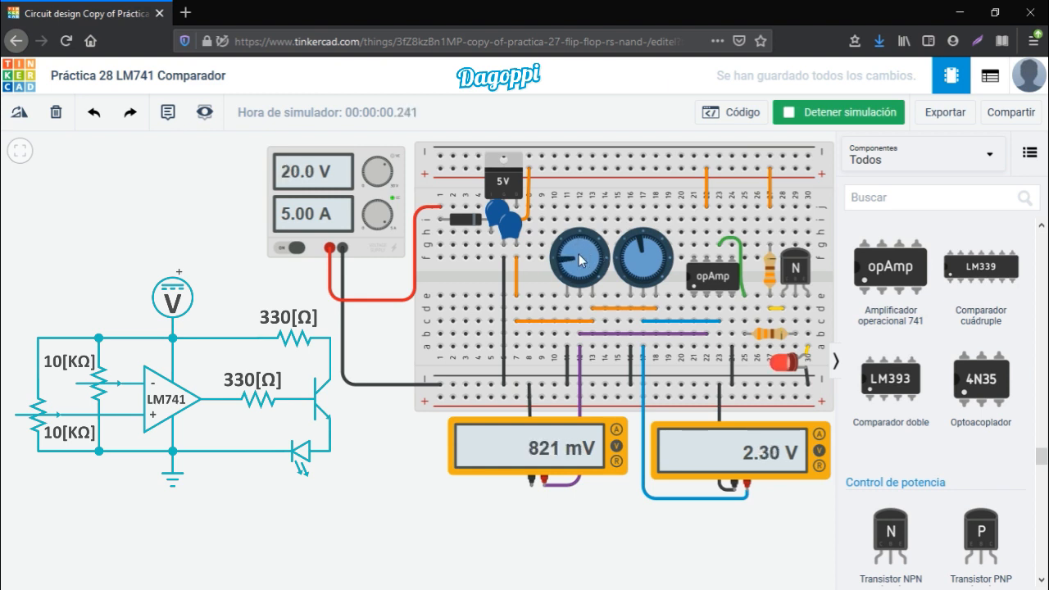
click(560, 259)
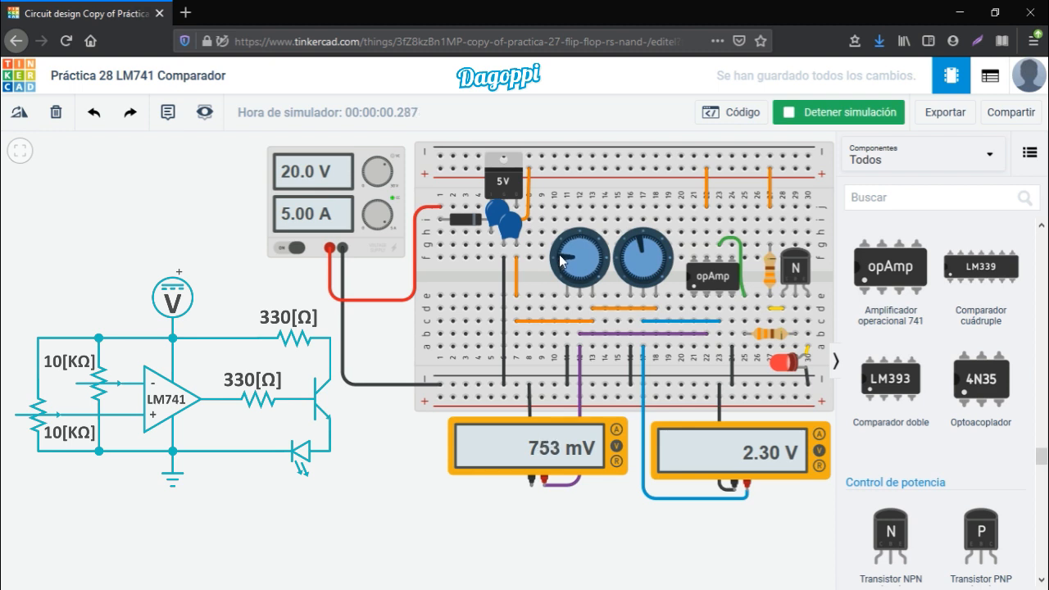
click(561, 259)
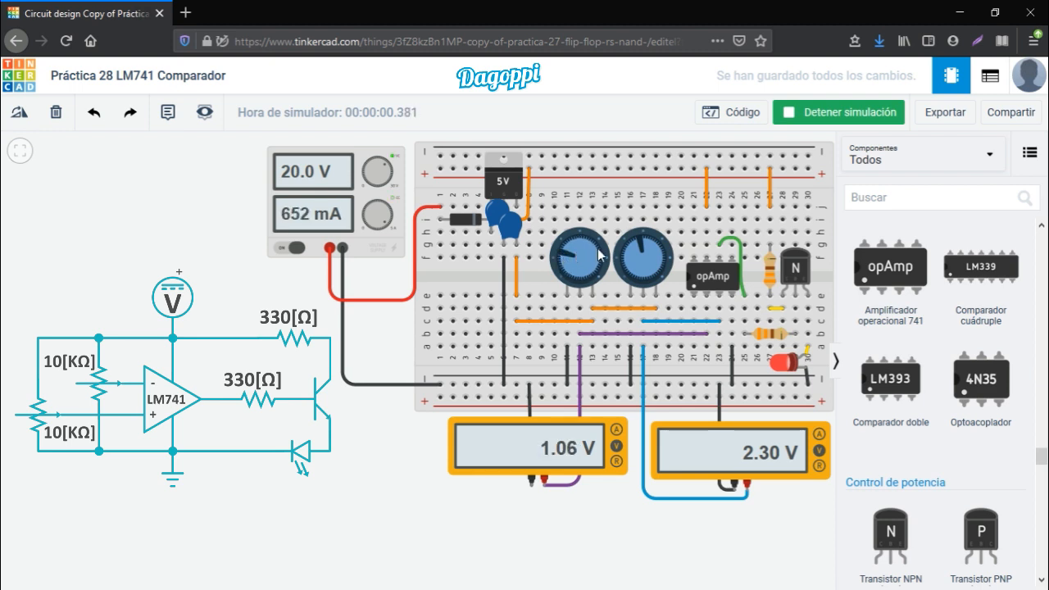
- Turn potentiometer 2 to about 1.52 V, 4.51 V and 615 mV on its multimeter, then stop the simulation
click(627, 258)
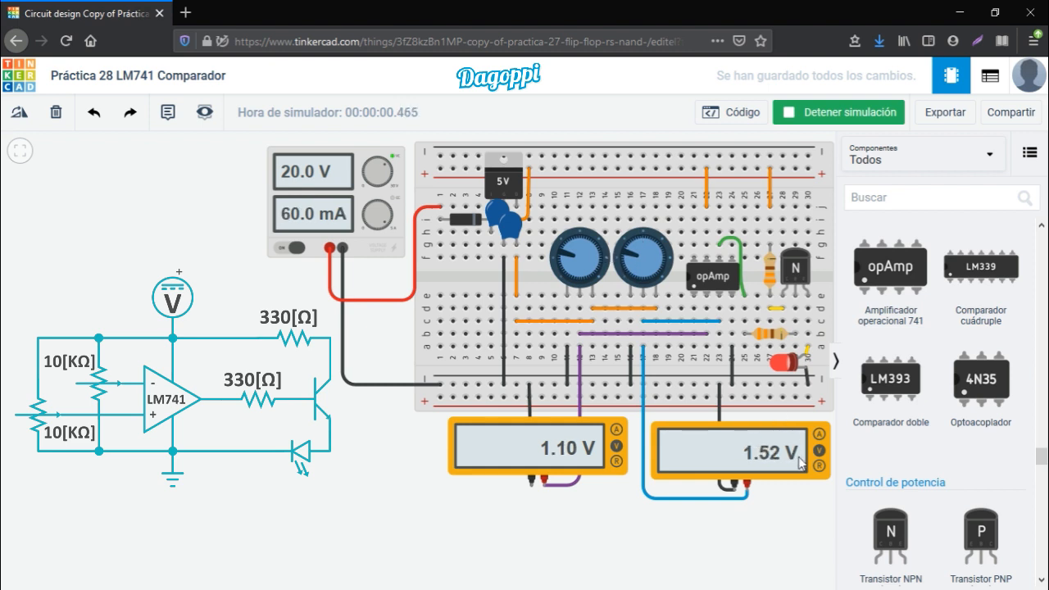
drag(630, 251, 666, 271)
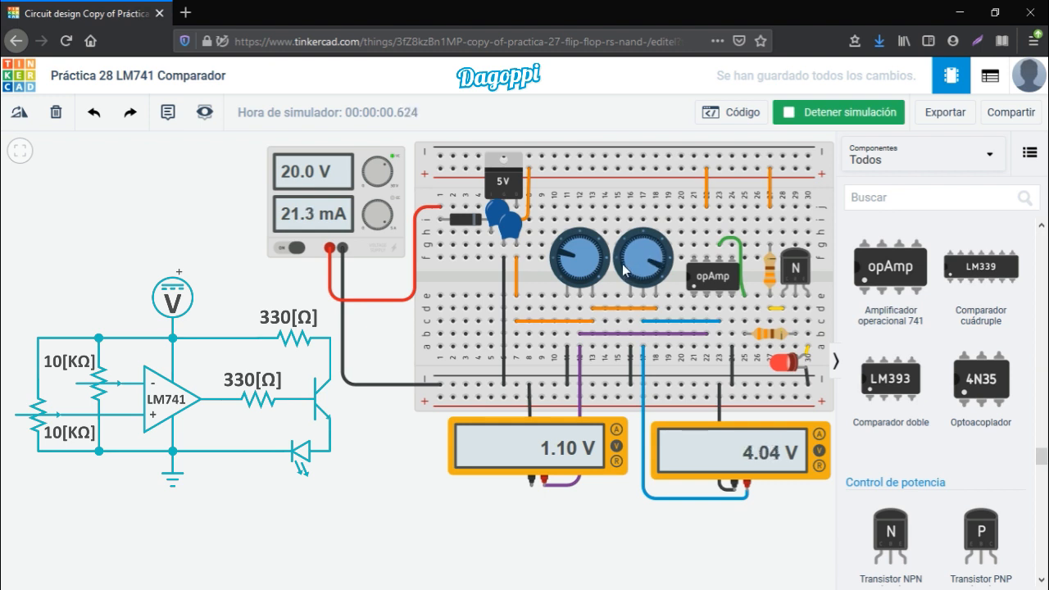
click(628, 269)
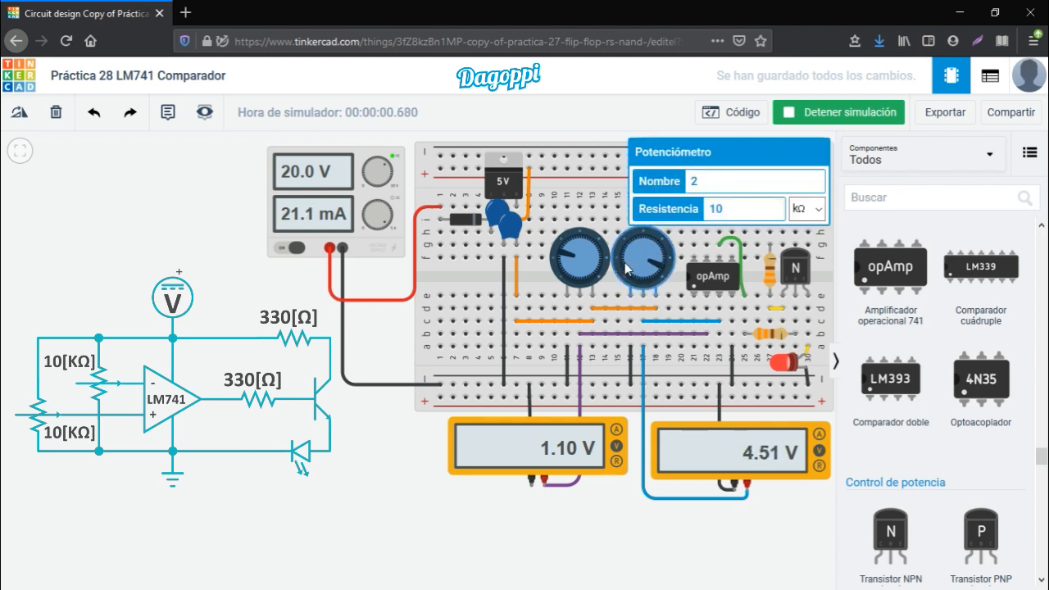
click(625, 269)
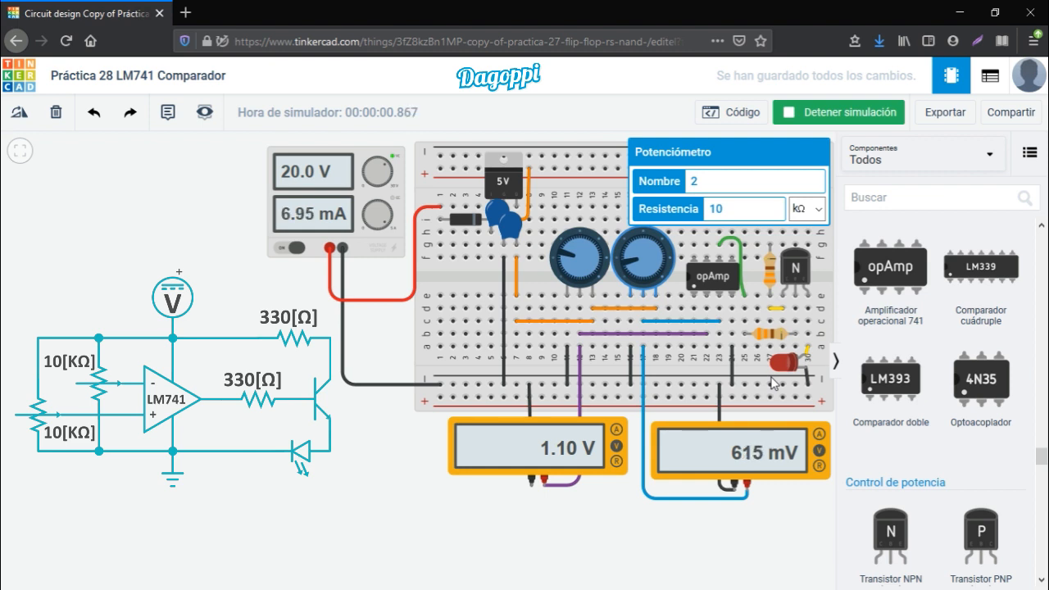
click(815, 115)
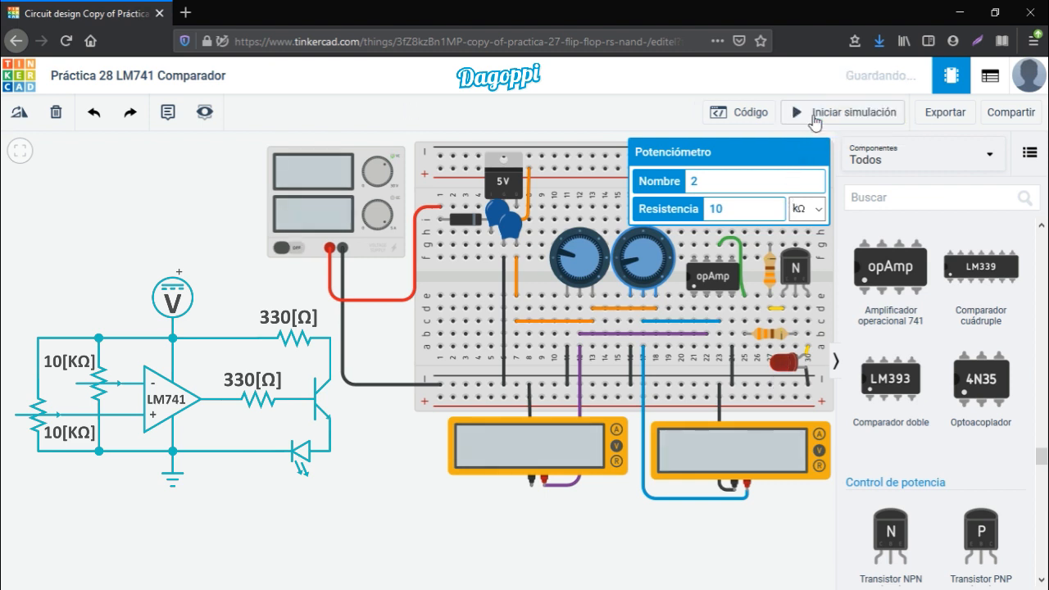
click(334, 486)
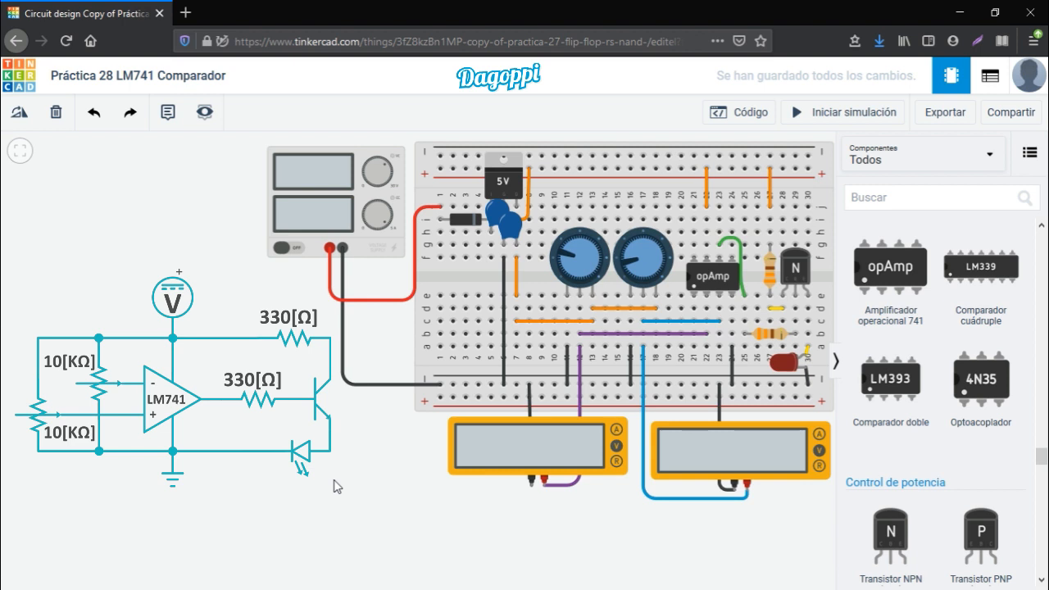
- Check potentiometer 1's settings and return the component library to the input components
click(584, 243)
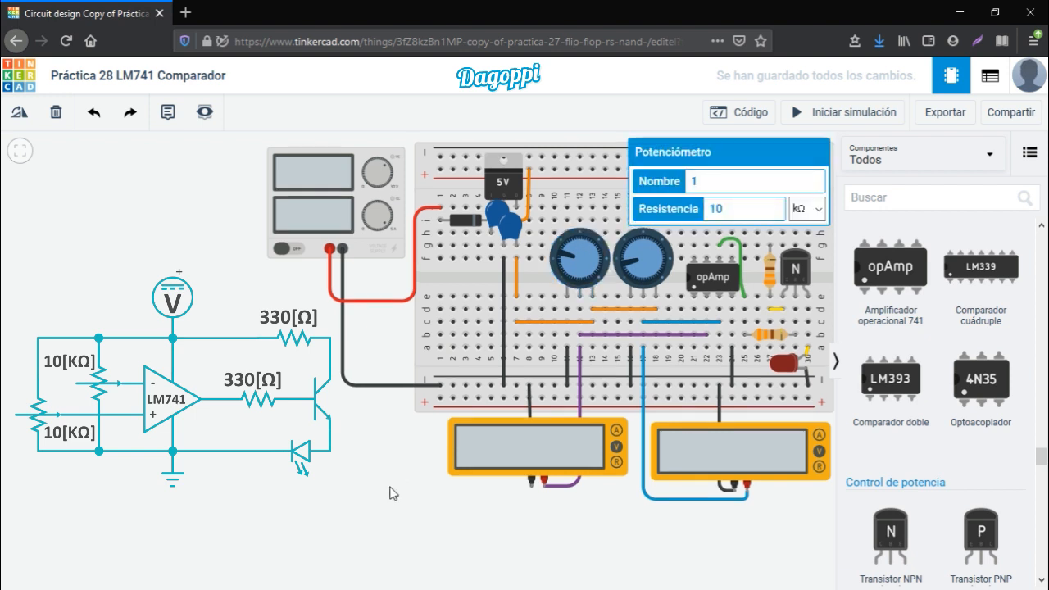
click(392, 493)
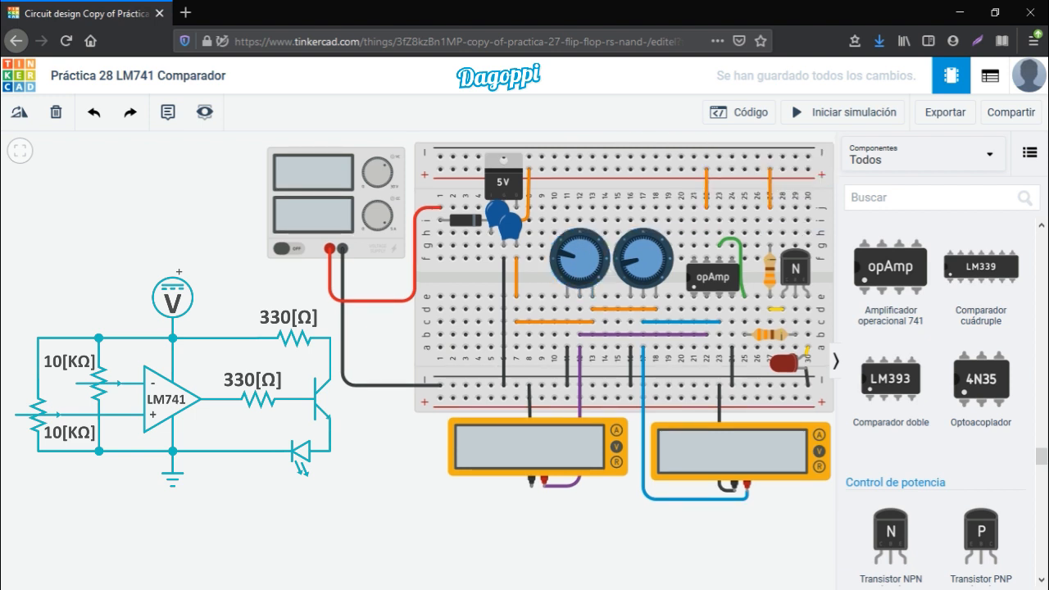
drag(1043, 461, 1045, 260)
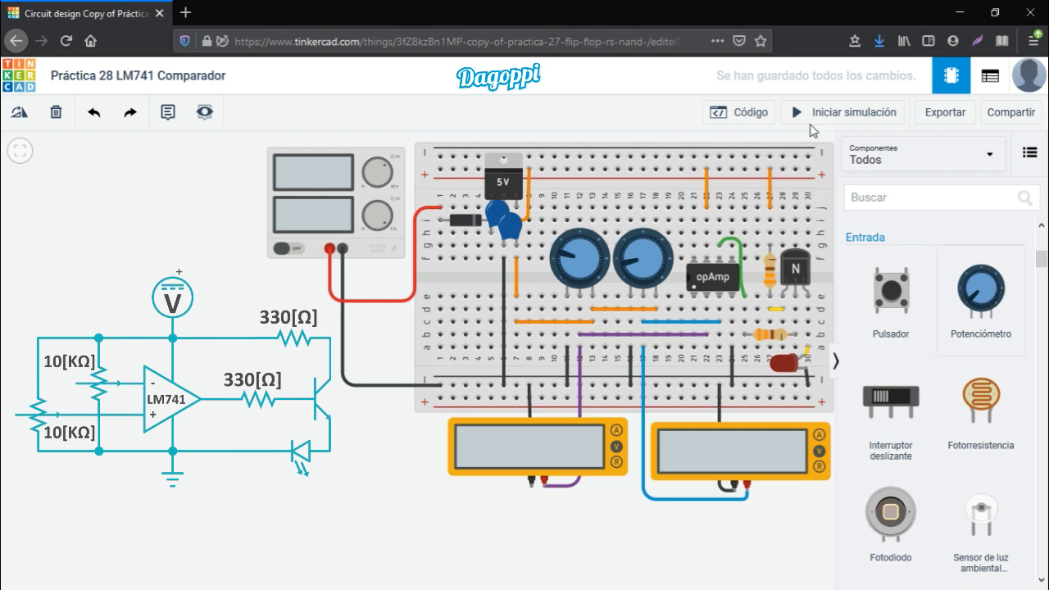
- Simulate the circuit with potentiometer 1 at about 2.50 V, turning potentiometer 2 to about 2.67 V, 4.43 V and 301 mV on its multimeter
click(824, 115)
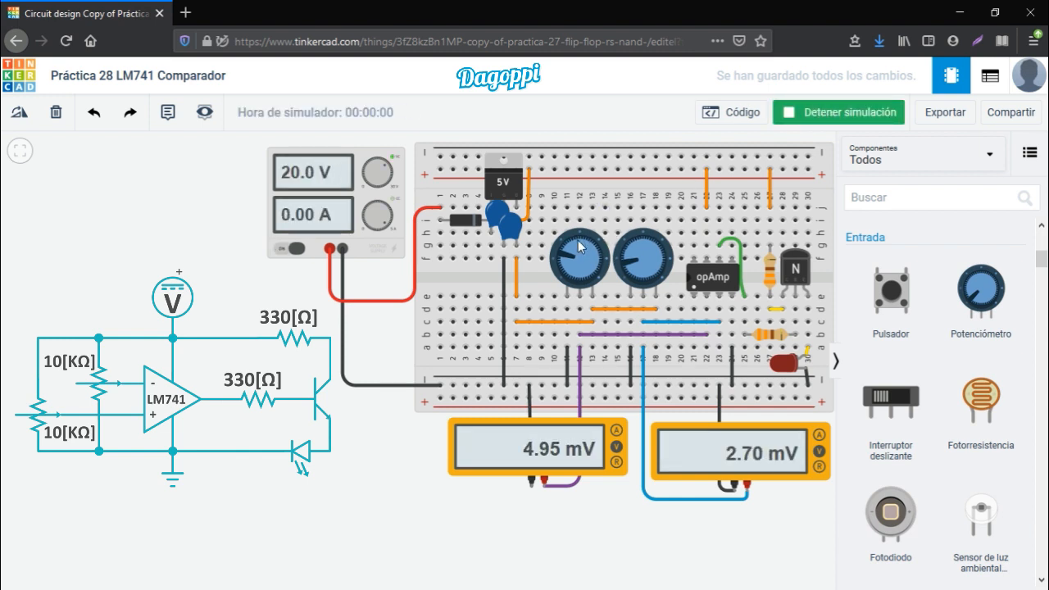
drag(580, 246, 584, 246)
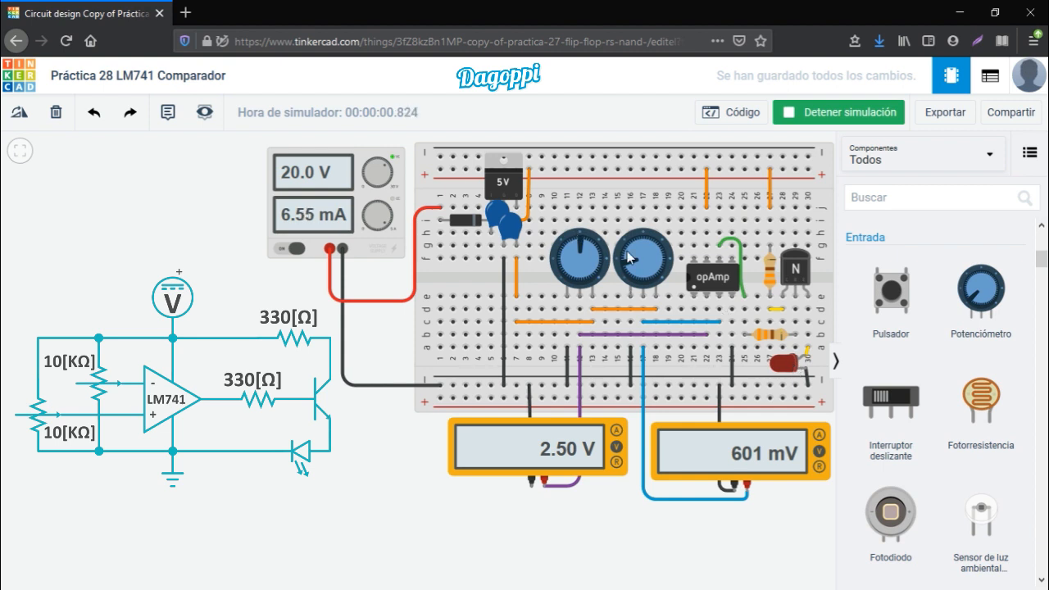
drag(628, 252, 648, 243)
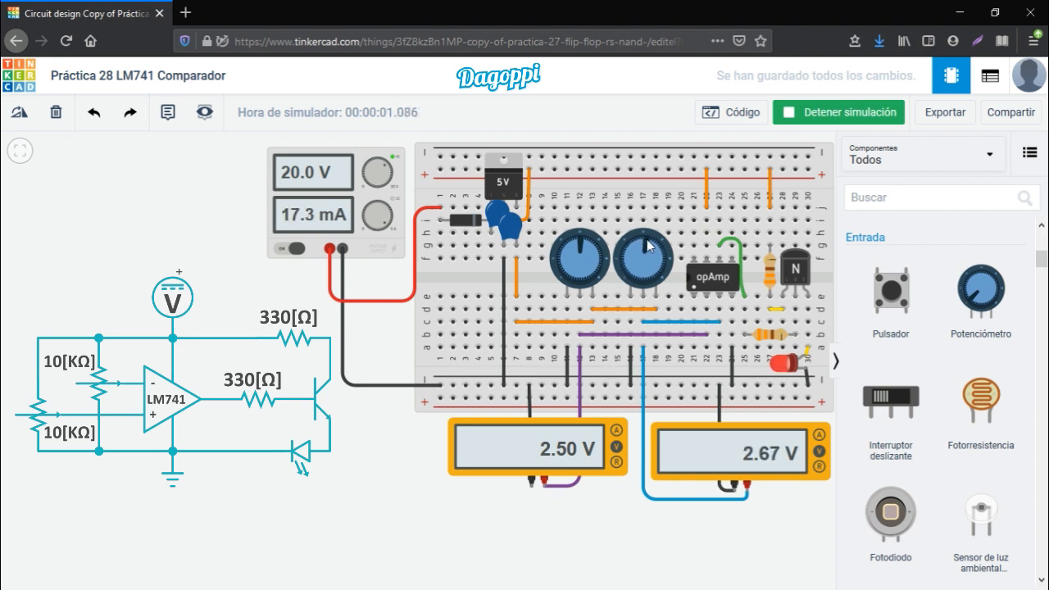
drag(654, 246, 665, 270)
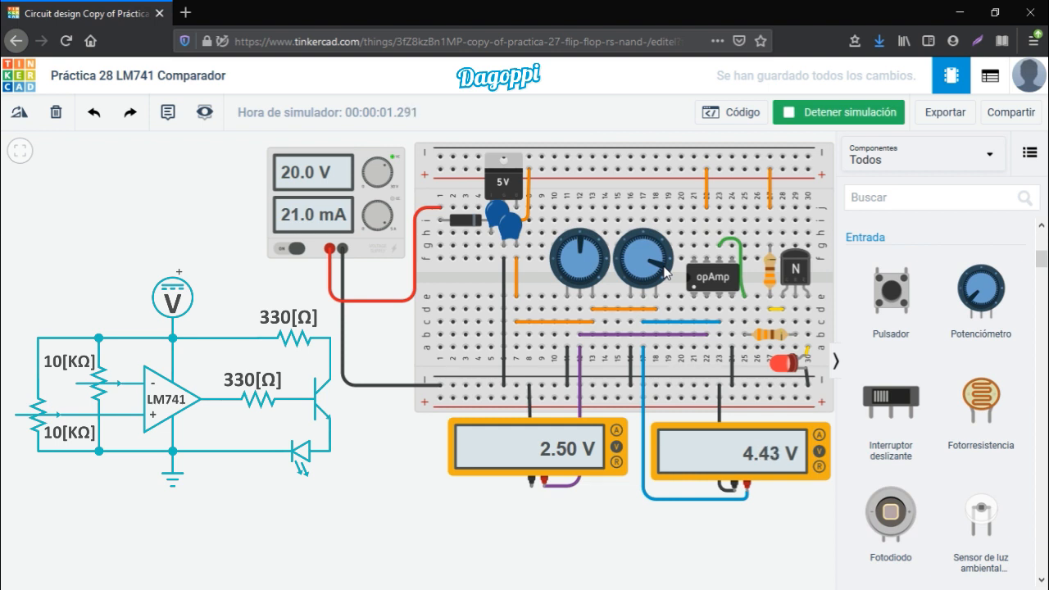
drag(666, 273, 629, 261)
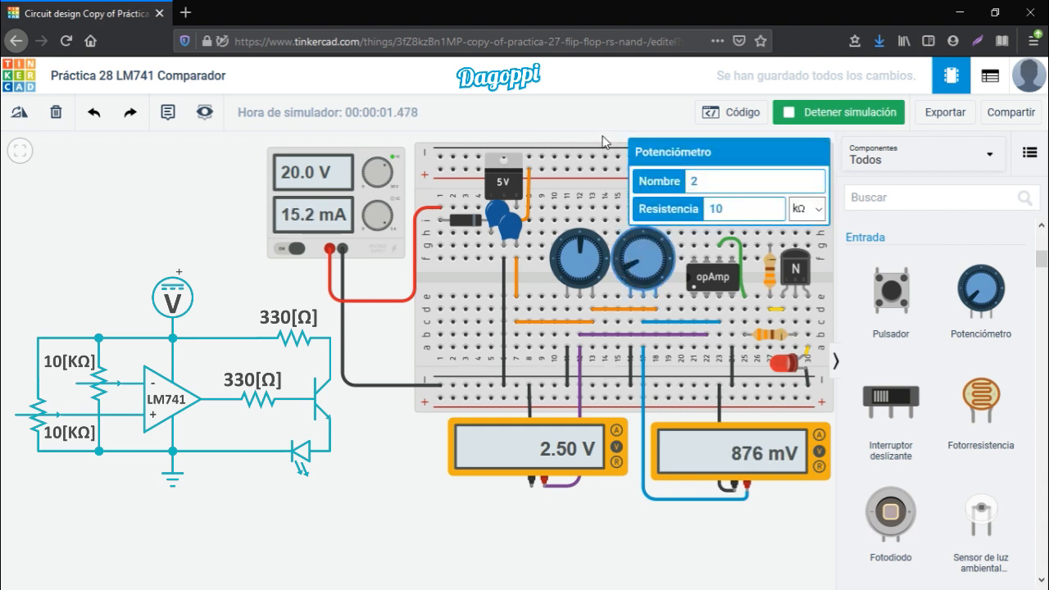
click(603, 141)
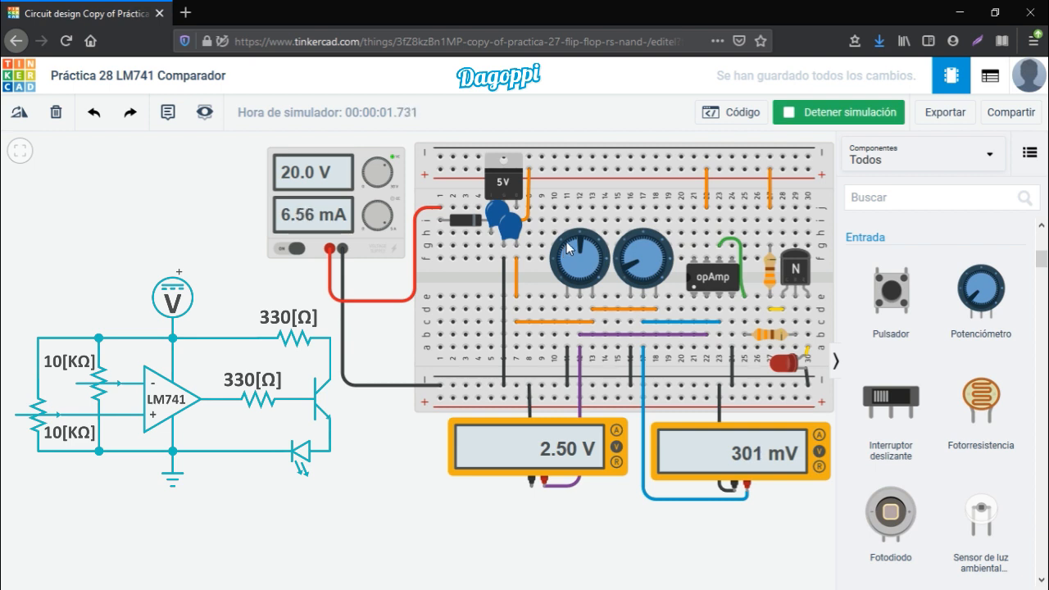
- Turn potentiometer 1 down to about 1.80 V and potentiometer 2 up to about 1.90 V on their multimeters
drag(567, 241, 569, 245)
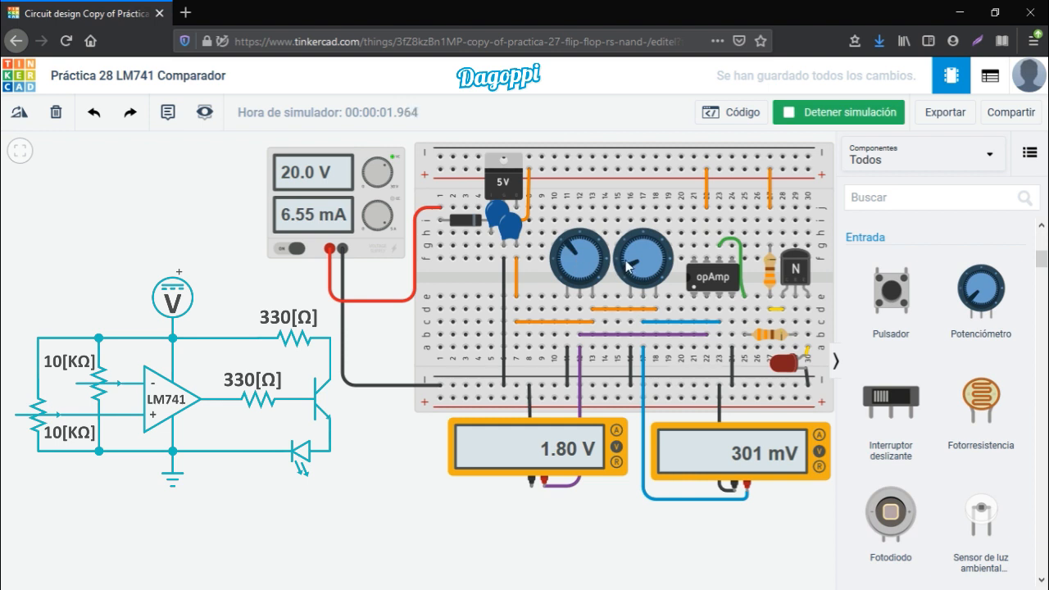
drag(628, 265, 632, 239)
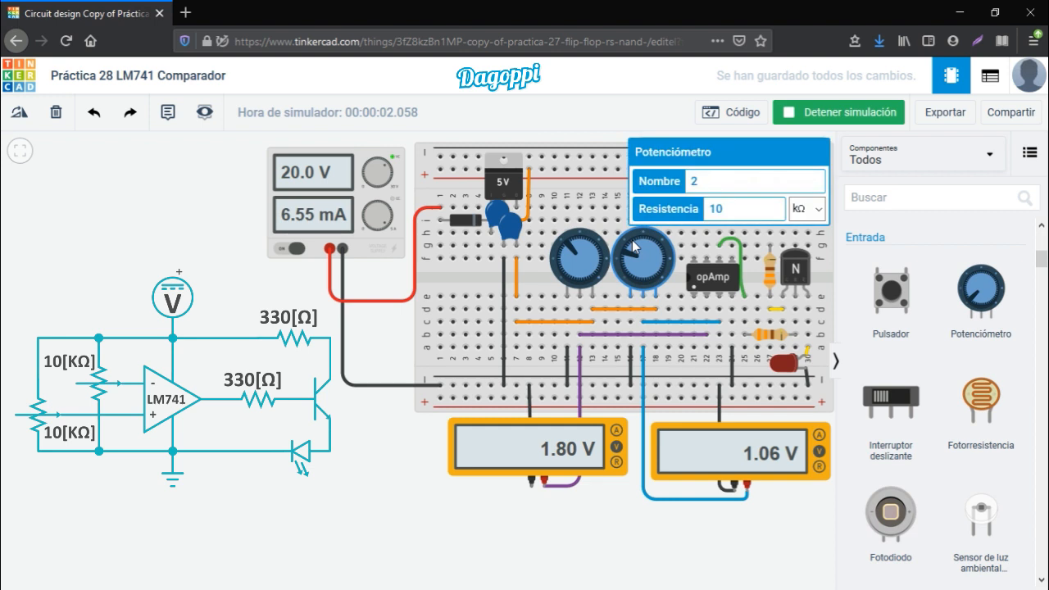
click(602, 140)
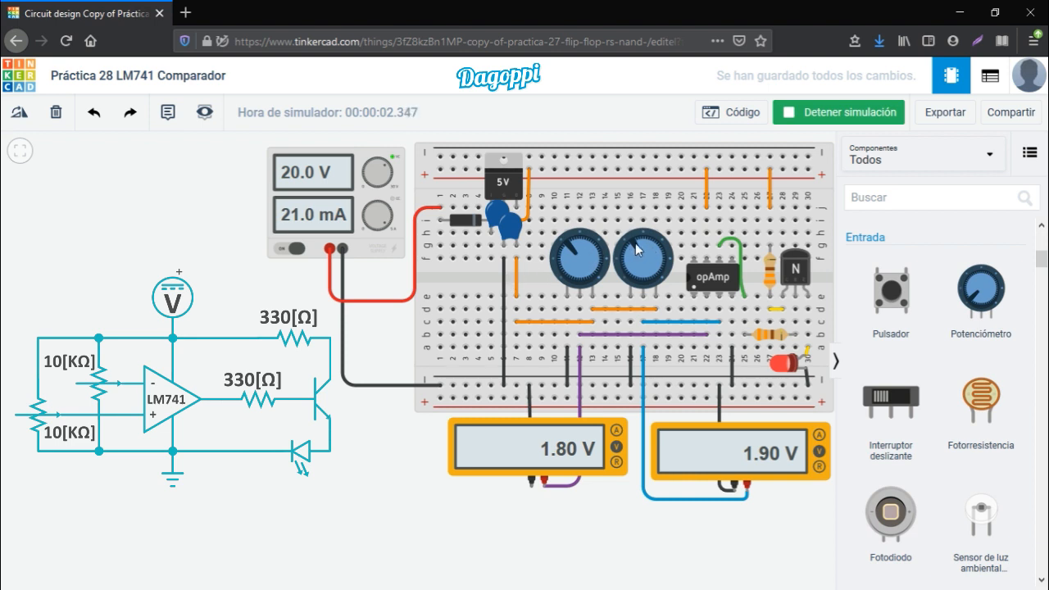
- Turn potentiometer 2 down to about 201 mV and potentiometer 1 up to about 2.40 V and 4.00 V, then stop the simulation
click(628, 276)
click(580, 243)
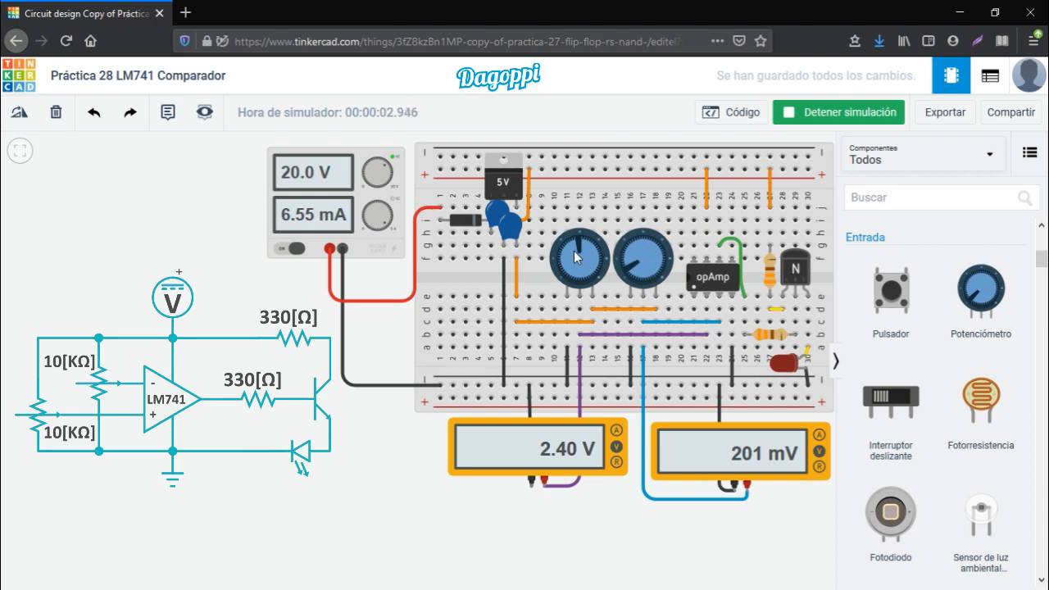
drag(566, 254, 604, 262)
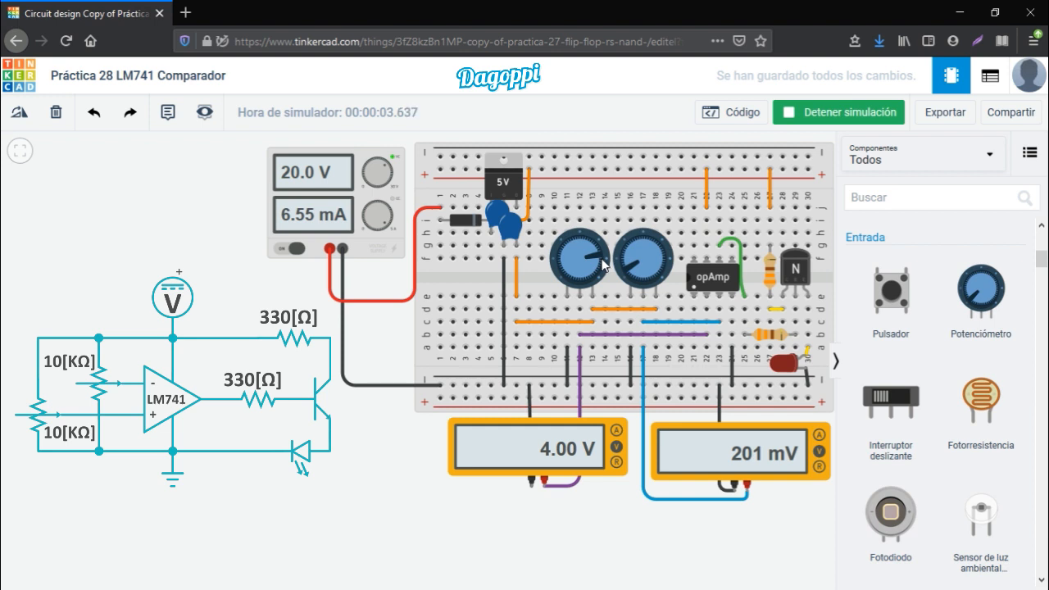
click(810, 117)
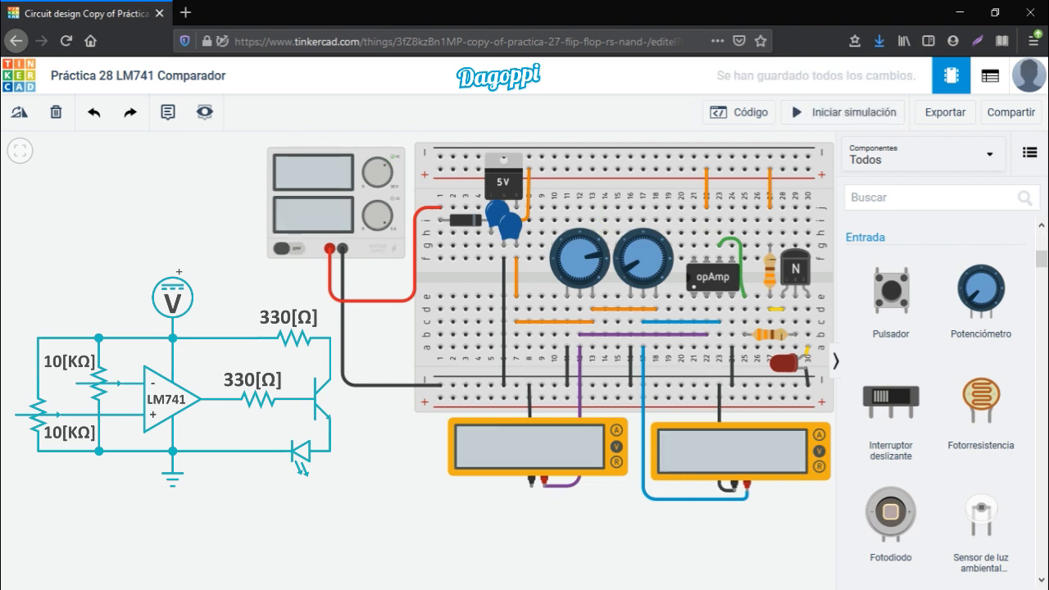